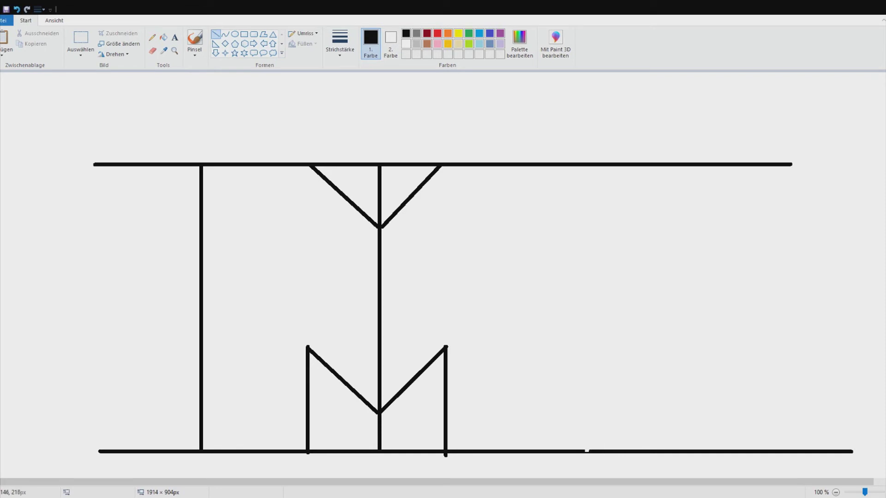
Draw a straight vertical line as the M's right outer edge, joining the upper and lower horizontal lines
left_click_drag(535, 165, 563, 217)
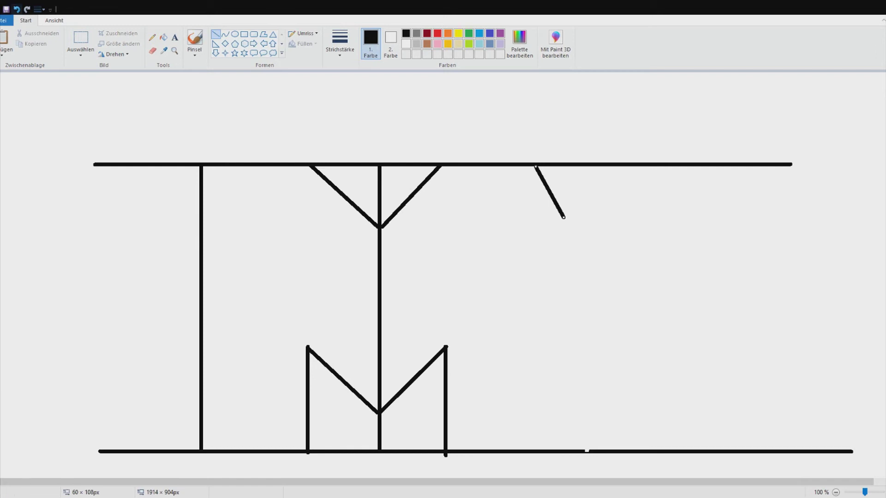
key("ctrl+z")
left_click_drag(564, 165, 566, 449)
left_click(119, 454)
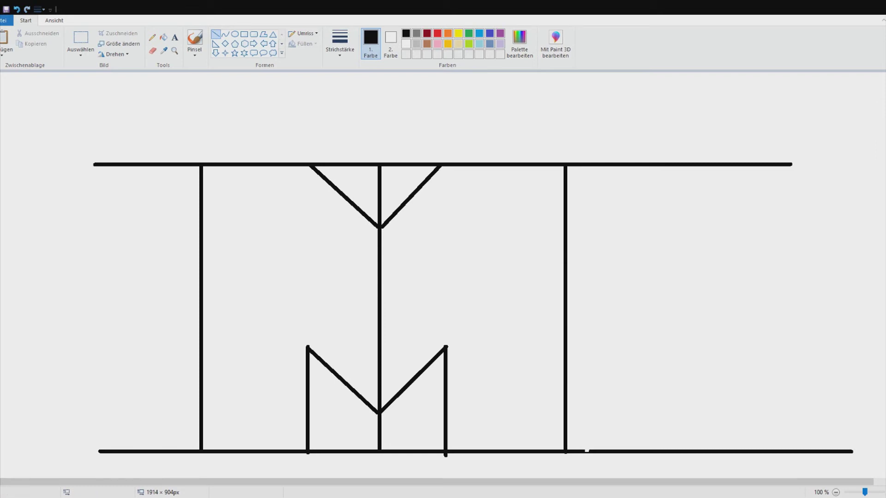
Erase the upper line's overhang outside the M's left edge and the top end of the centre line
left_click(153, 50)
left_click(175, 37)
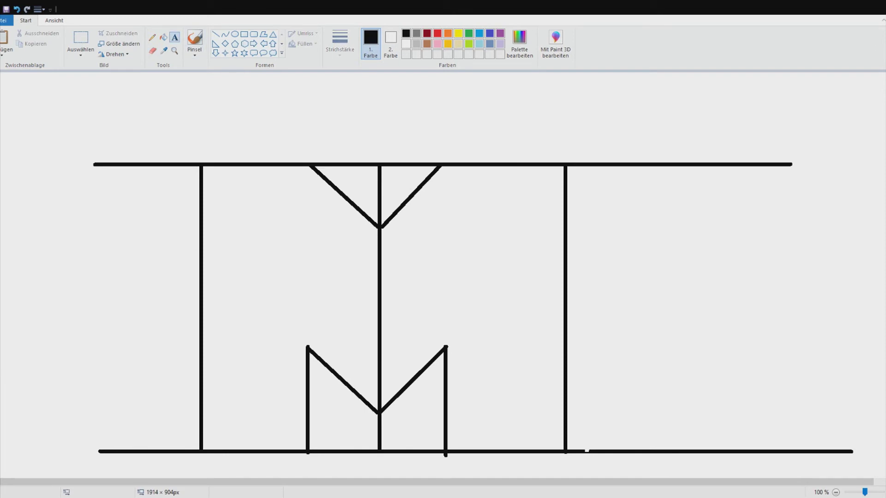
left_click(152, 51)
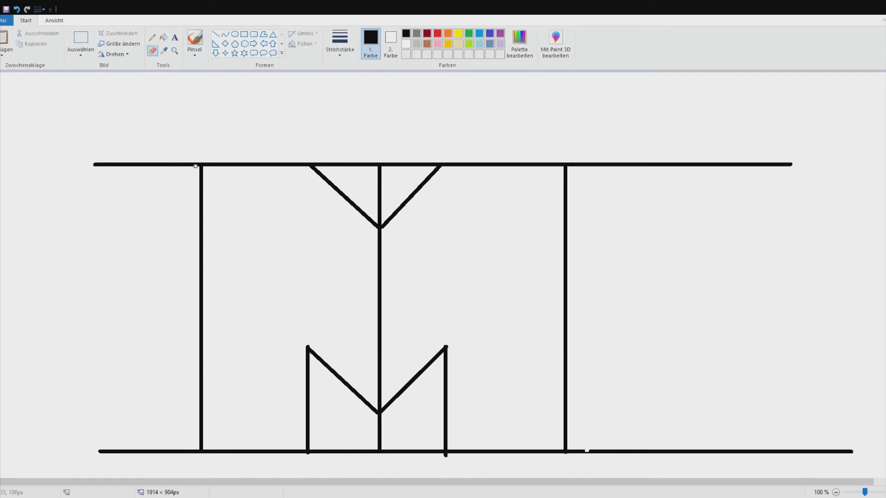
mouse_move(195, 164)
left_mouse_down()
mouse_move(93, 156)
mouse_move(155, 176)
mouse_move(68, 152)
mouse_move(107, 186)
mouse_move(132, 164)
mouse_move(151, 172)
mouse_move(141, 163)
mouse_move(154, 162)
mouse_move(96, 165)
left_mouse_up()
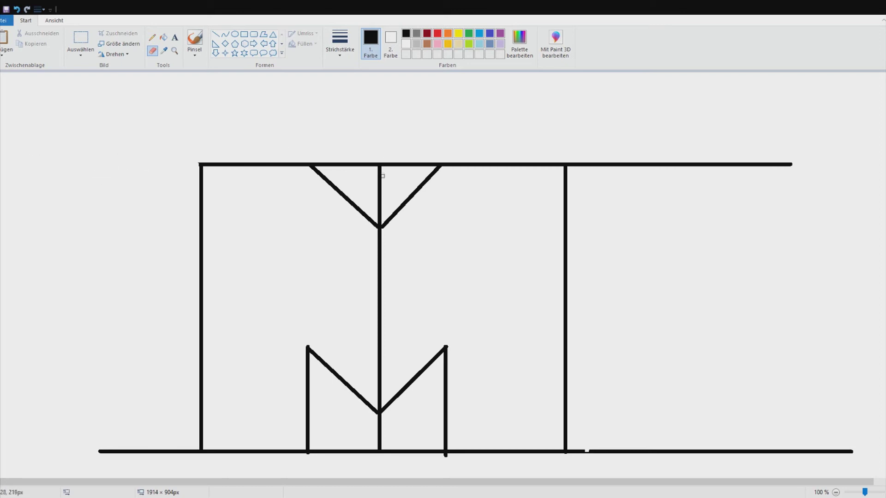
left_click_drag(379, 167, 379, 174)
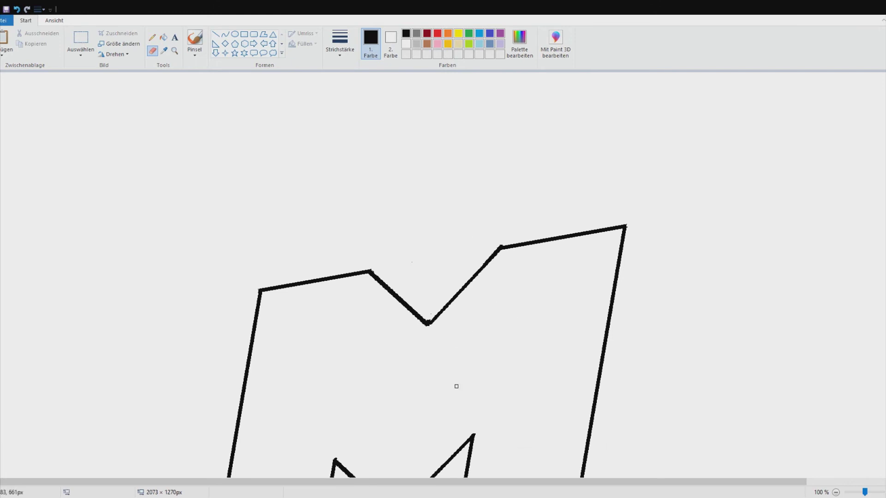
Examine the whole skewed M outline from its upper corners down to its feet
scroll(291, 255, "down", 5)
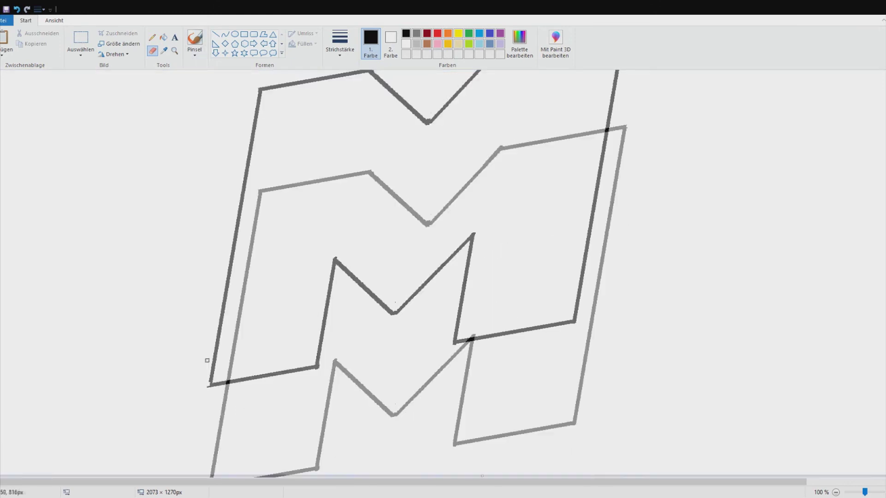
scroll(211, 359, "up", 3)
scroll(300, 345, "down", 3)
scroll(300, 344, "up", 3)
scroll(301, 340, "down", 3)
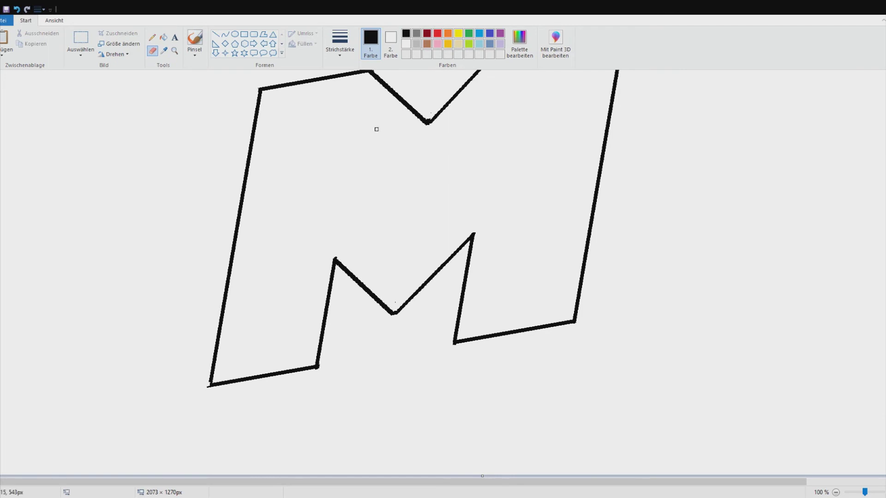
scroll(435, 184, "up", 4)
scroll(435, 184, "down", 4)
scroll(435, 184, "up", 2)
scroll(436, 185, "down", 2)
scroll(436, 185, "up", 2)
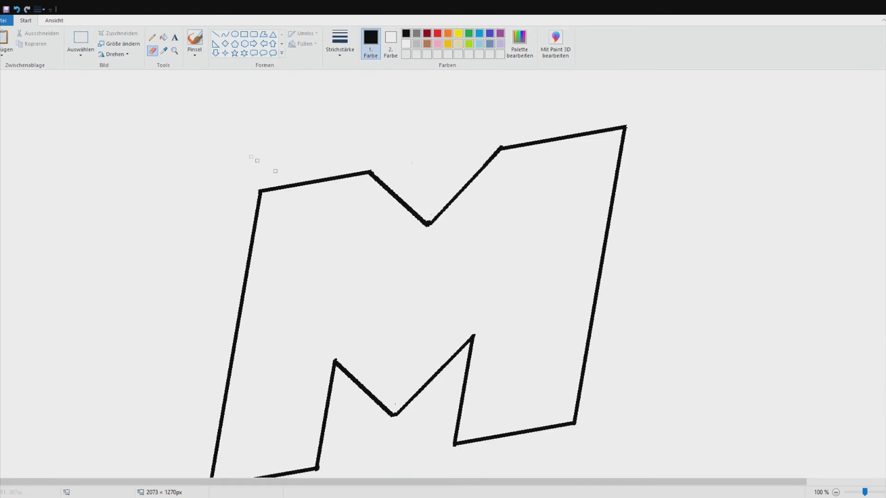
scroll(293, 154, "up", 2)
scroll(290, 153, "down", 4)
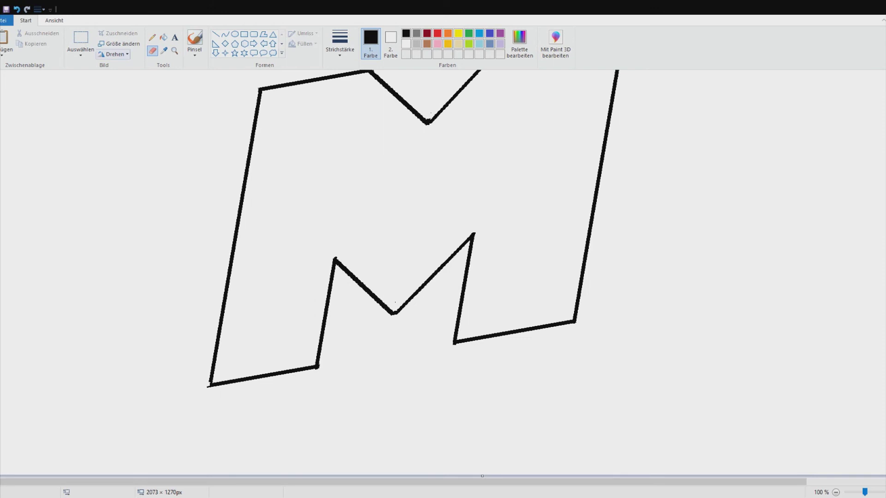
Try rotating the picture 90° to the right, undo it together with the M's skewing, and redo only the horizontal skew
left_click(113, 54)
left_click(122, 65)
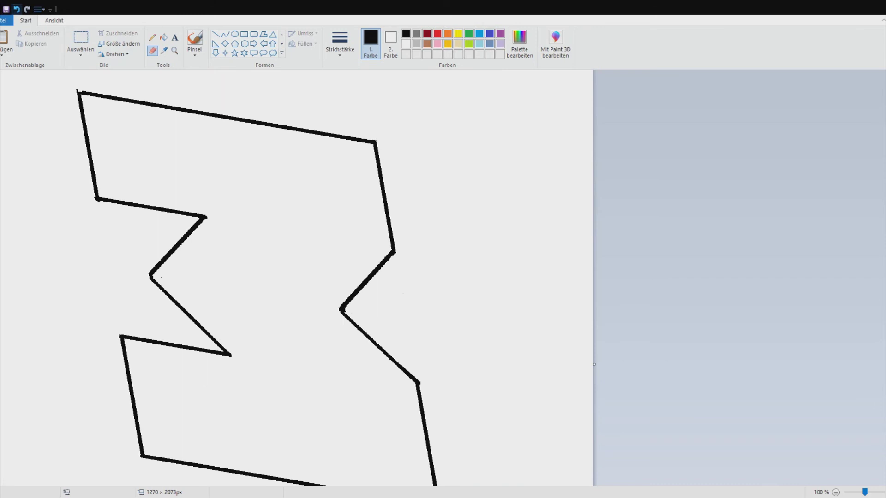
left_click(17, 9)
left_click(17, 9)
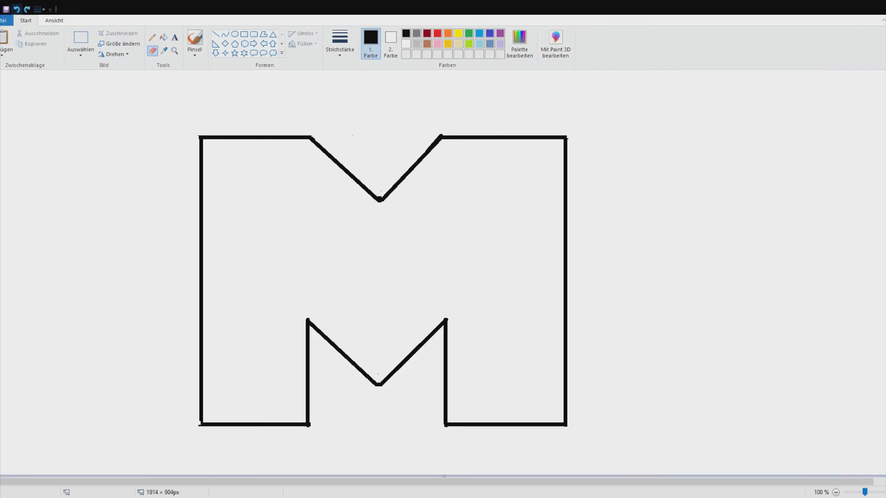
left_click(27, 10)
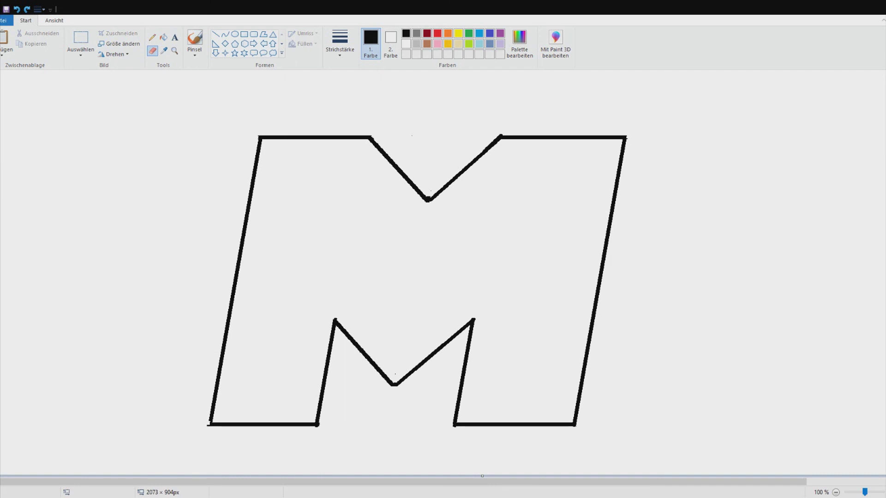
Fill the background around the M and the inside of the letter with lime green
left_click(163, 37)
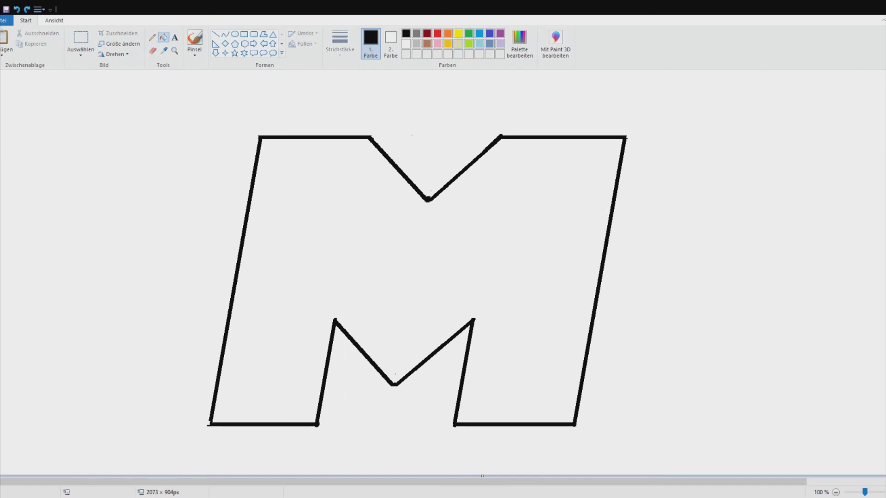
left_click(469, 43)
left_click(29, 206)
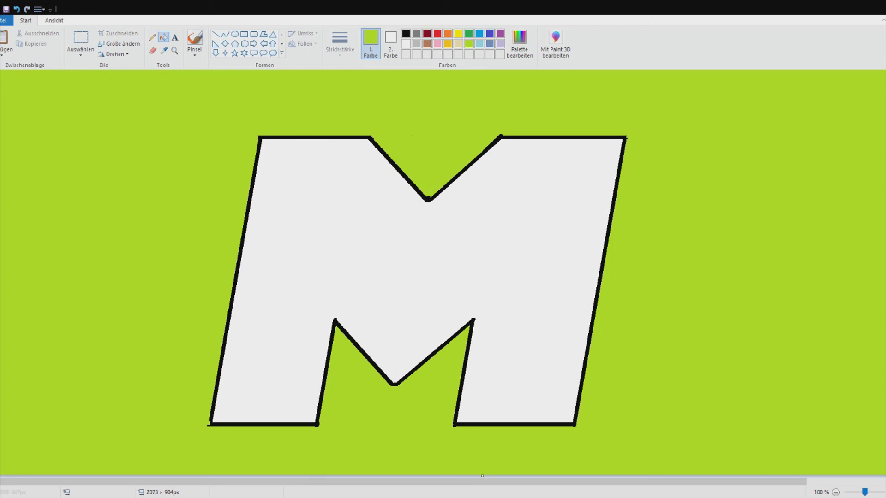
left_click(475, 277)
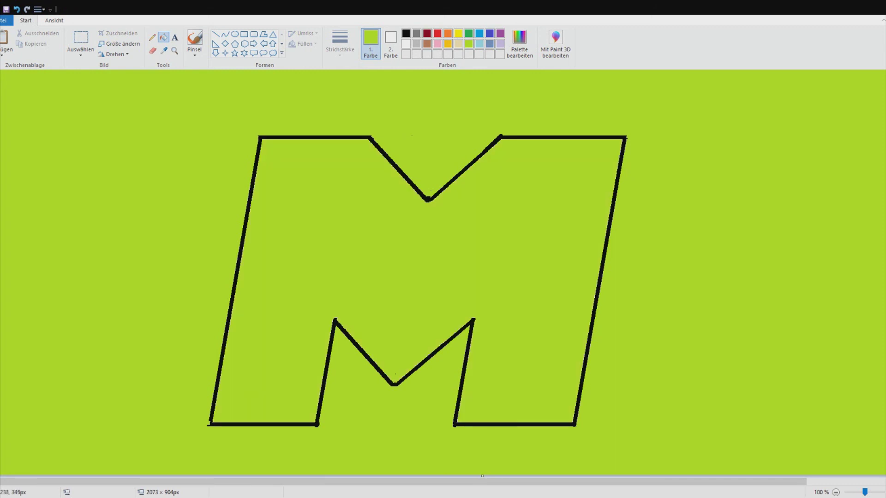